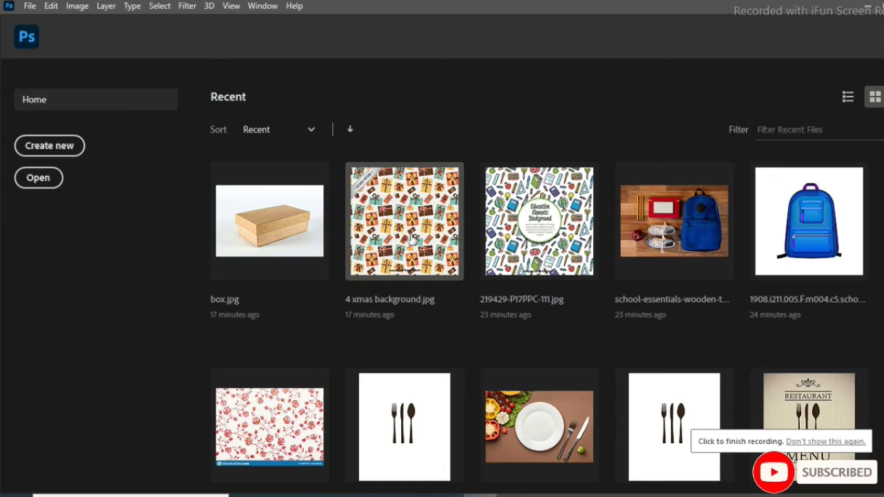
Open the recent file 4 xmas background.jpg, the 1667 × 1667 px gift pattern
{"action": "left_click", "coordinate": [411, 228]}
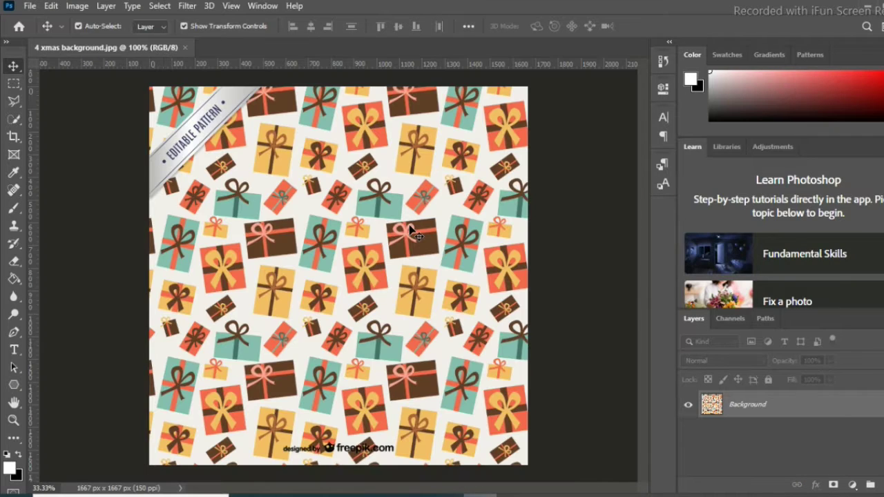
{"action": "left_click", "coordinate": [28, 6]}
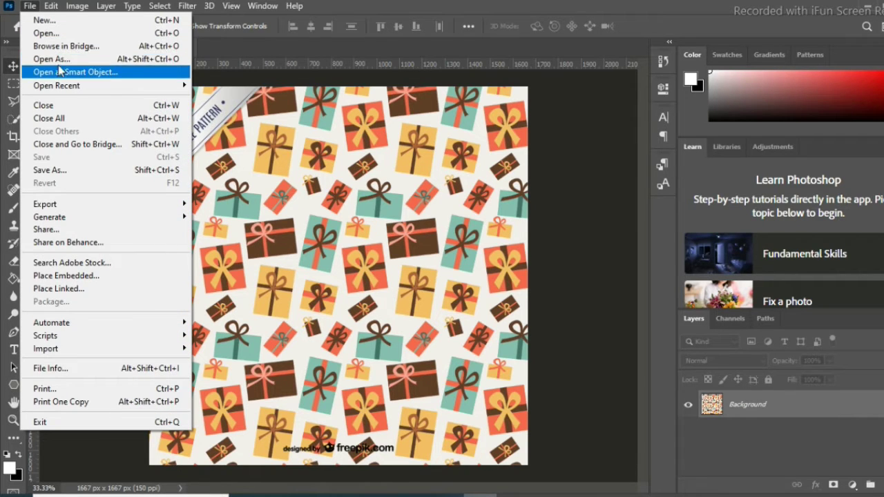
Open box.jpg from the Downloads folder as a second document
{"action": "left_click", "coordinate": [56, 33]}
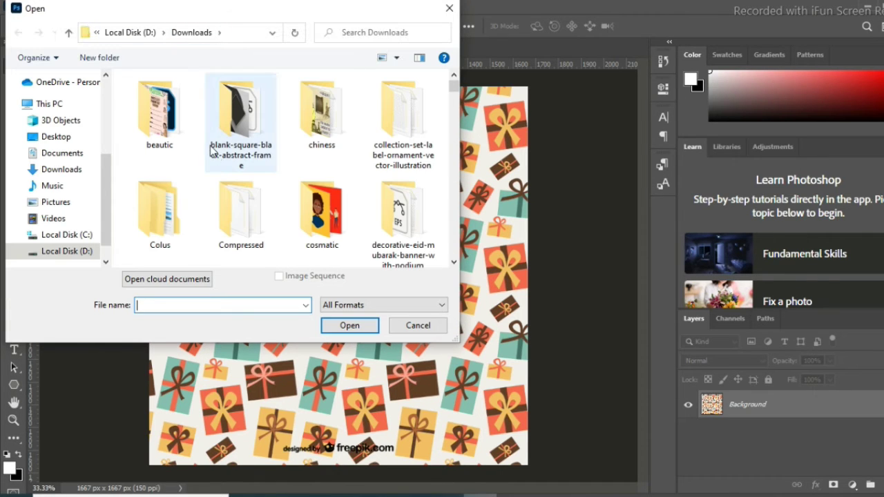
{"action": "left_click", "coordinate": [222, 227]}
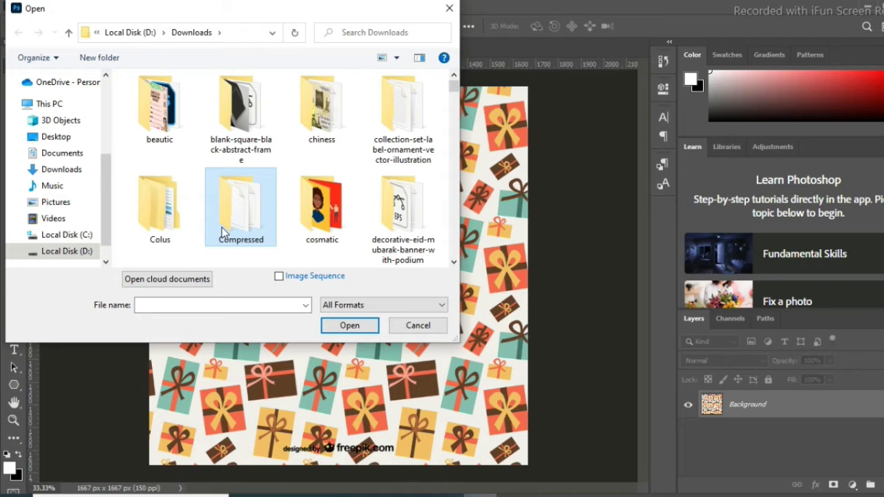
{"action": "type", "text": "boucher"}
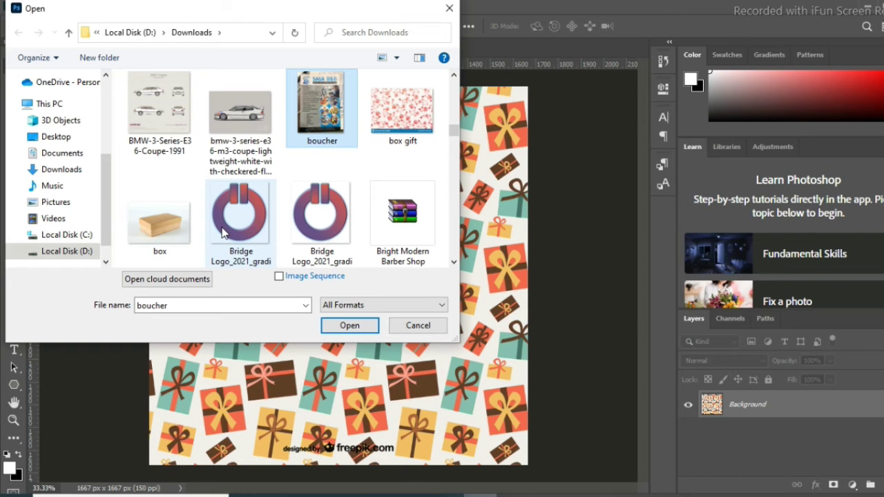
{"action": "double_click", "coordinate": [150, 230]}
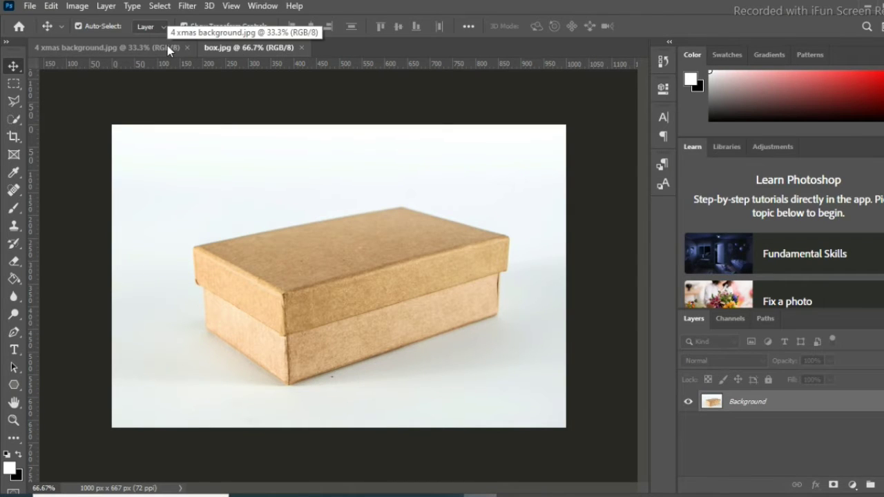
Copy the entire gift pattern and paste it into box.jpg as Layer 1 above Layer 0
{"action": "key", "text": "Return"}
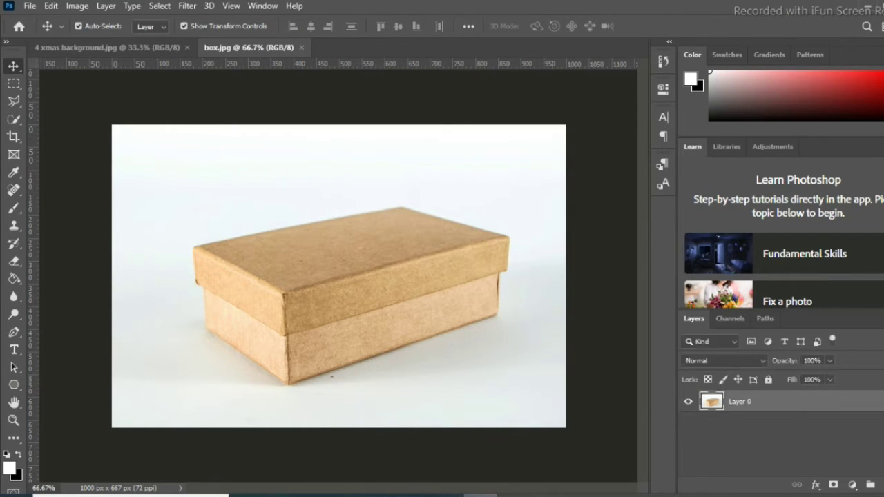
{"action": "left_click", "coordinate": [158, 48]}
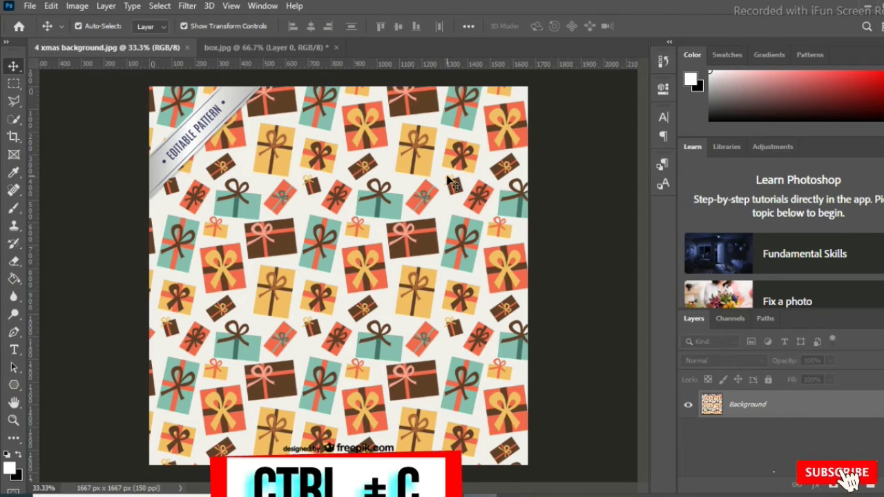
{"action": "key", "text": "ctrl+a"}
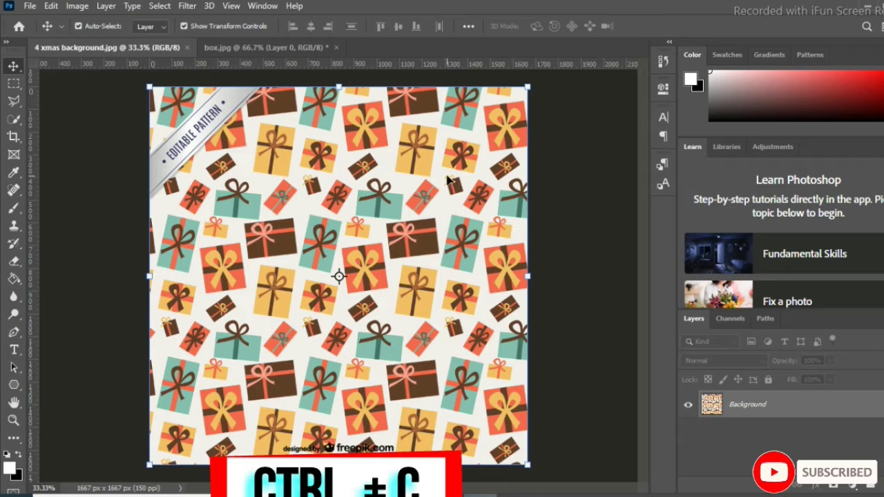
{"action": "key", "text": "ctrl+c"}
{"action": "left_click", "coordinate": [308, 94]}
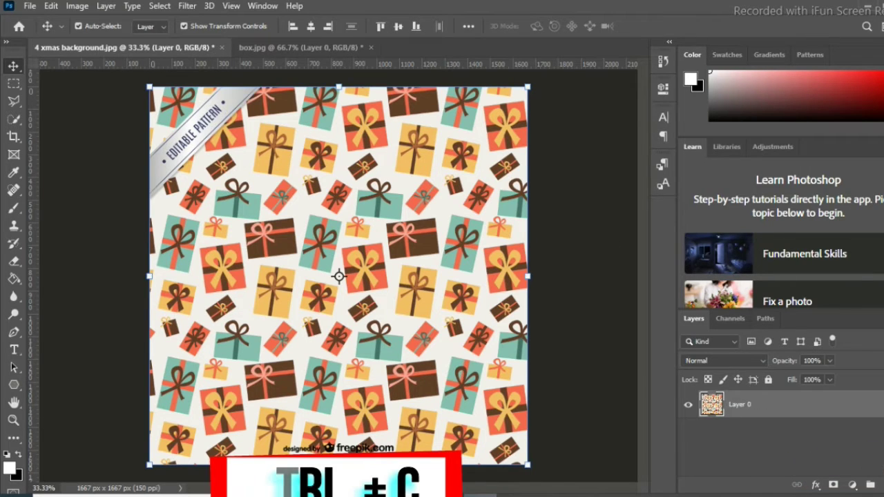
{"action": "left_click", "coordinate": [290, 47]}
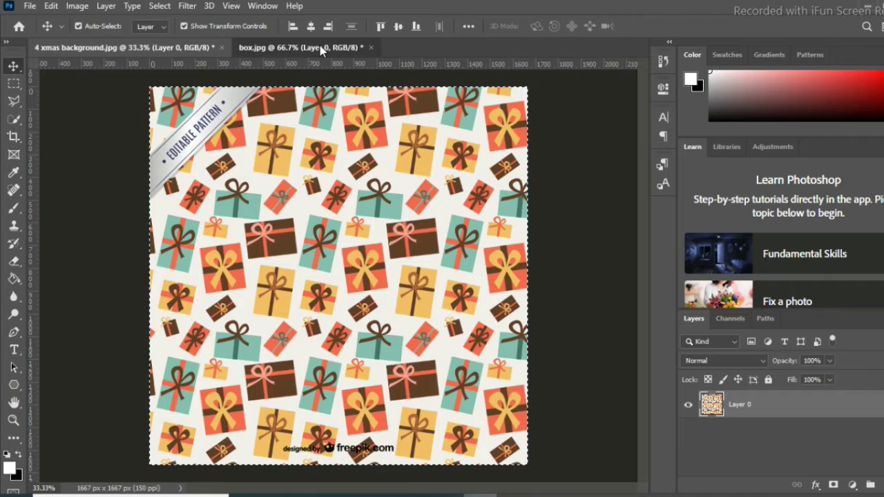
{"action": "key", "text": "ctrl+v"}
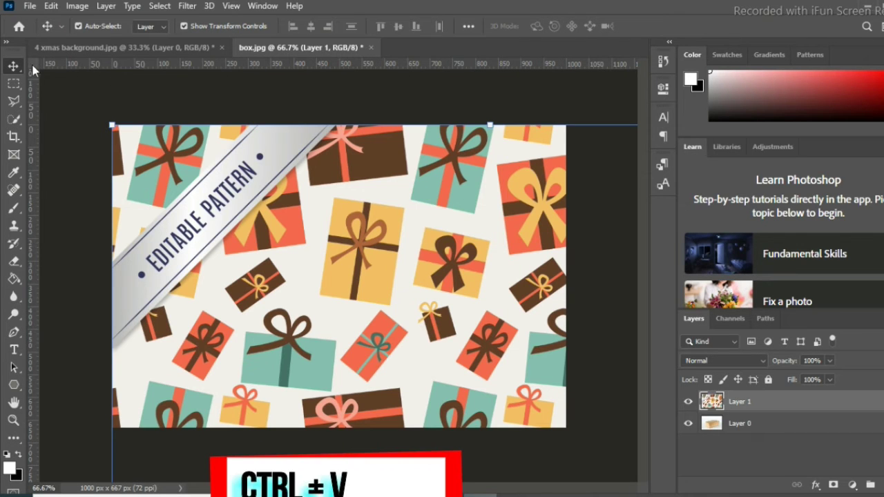
Shrink the pasted pattern to about 40% and move it over the box
{"action": "left_click_drag", "start_coordinate": [113, 123], "coordinate": [320, 331]}
{"action": "mouse_move", "coordinate": [506, 345]}
{"action": "left_mouse_down"}
{"action": "mouse_move", "coordinate": [341, 162]}
{"action": "mouse_move", "coordinate": [280, 127]}
{"action": "mouse_move", "coordinate": [182, 104]}
{"action": "left_mouse_up"}
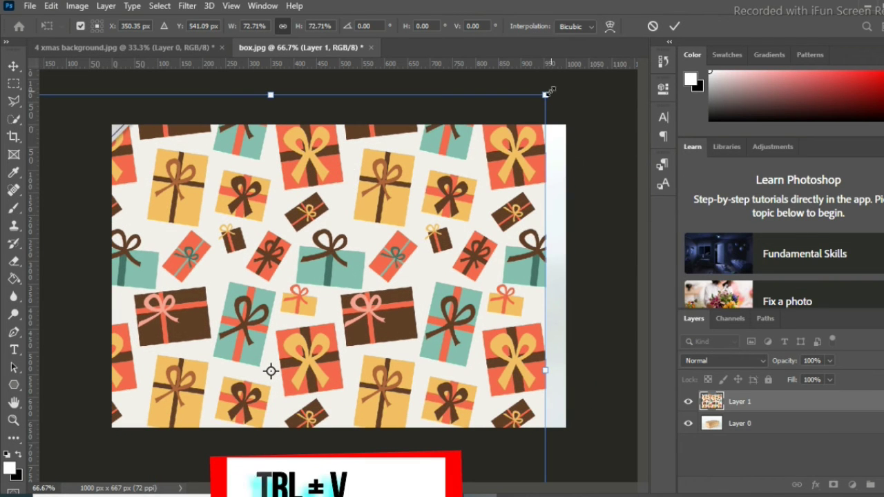
{"action": "left_click_drag", "start_coordinate": [546, 95], "coordinate": [333, 309]}
{"action": "mouse_move", "coordinate": [266, 381]}
{"action": "left_mouse_down"}
{"action": "mouse_move", "coordinate": [420, 260]}
{"action": "mouse_move", "coordinate": [450, 227]}
{"action": "mouse_move", "coordinate": [459, 190]}
{"action": "left_mouse_up"}
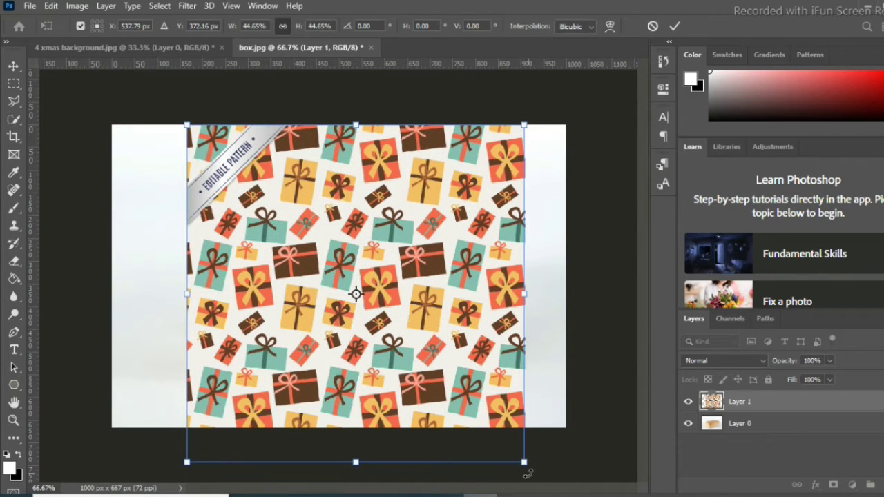
{"action": "mouse_move", "coordinate": [523, 464]}
{"action": "left_mouse_down"}
{"action": "mouse_move", "coordinate": [527, 404]}
{"action": "mouse_move", "coordinate": [540, 389]}
{"action": "left_mouse_up"}
Fine-tune the pattern to 42.04% centred on the box, commit it, and select all
{"action": "mouse_move", "coordinate": [432, 333]}
{"action": "left_mouse_down"}
{"action": "mouse_move", "coordinate": [467, 331]}
{"action": "mouse_move", "coordinate": [443, 332]}
{"action": "left_mouse_up"}
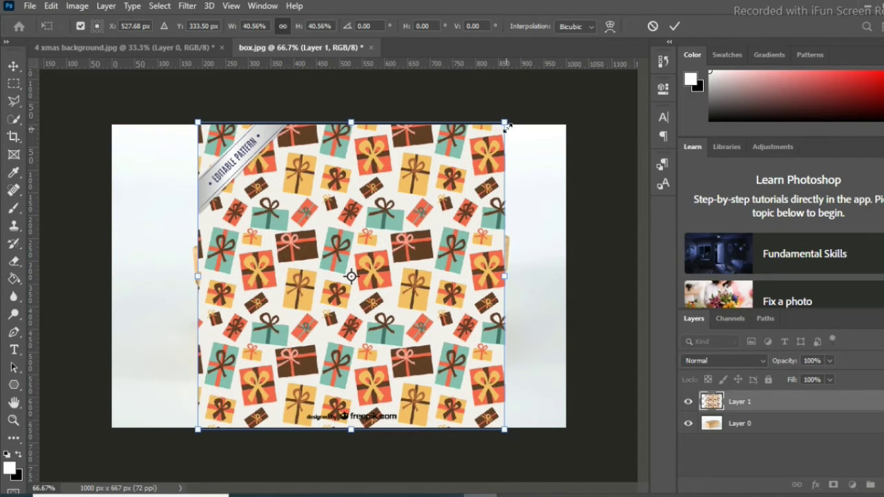
{"action": "left_click_drag", "start_coordinate": [506, 127], "coordinate": [510, 118]}
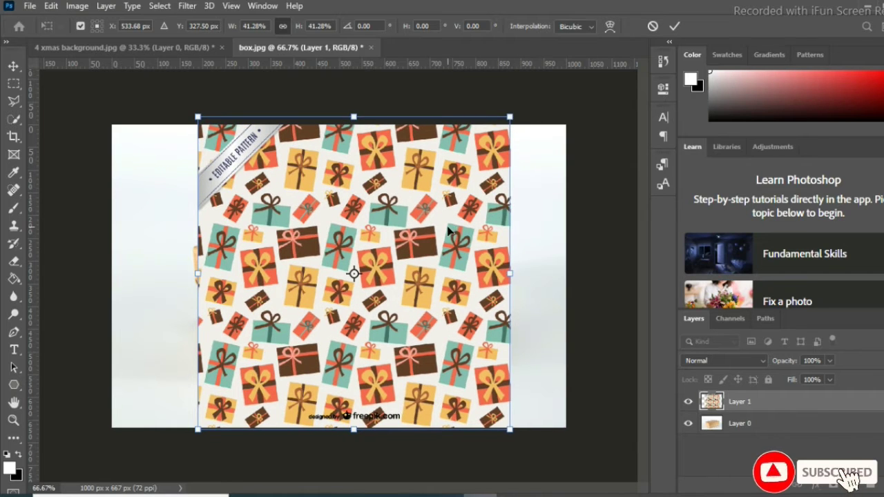
{"action": "left_click_drag", "start_coordinate": [448, 232], "coordinate": [442, 230]}
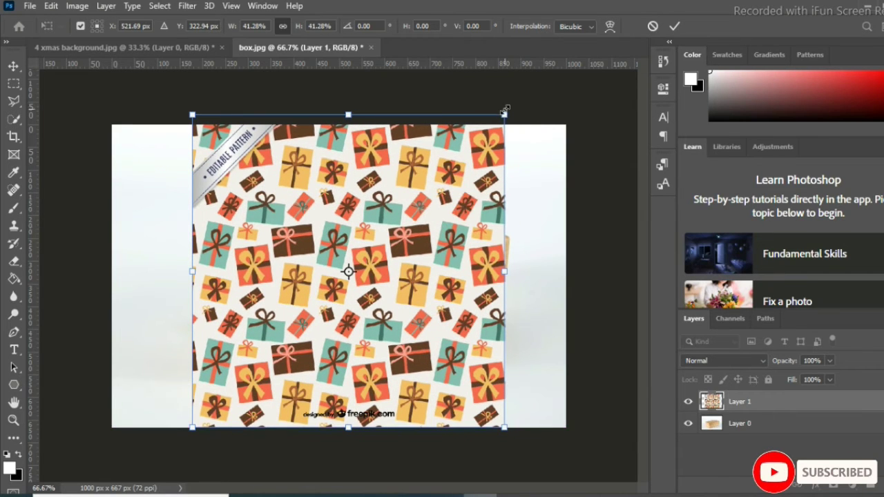
{"action": "left_click_drag", "start_coordinate": [504, 112], "coordinate": [515, 109]}
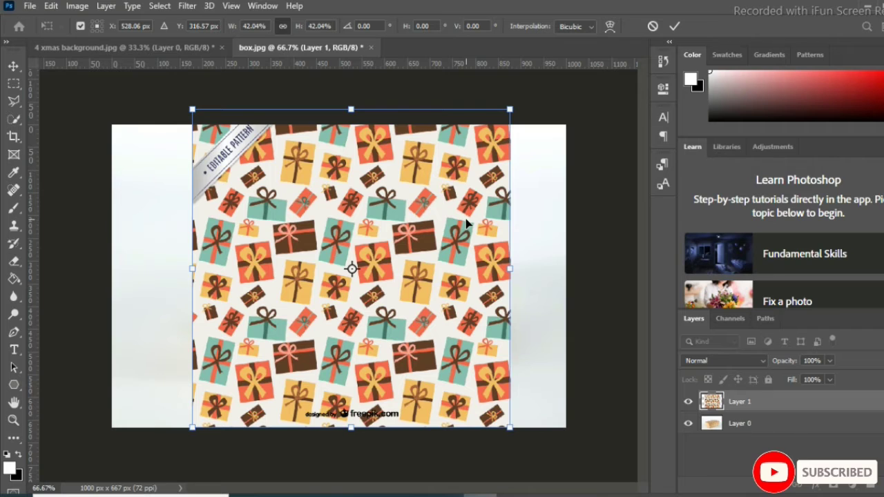
{"action": "left_click", "coordinate": [673, 26]}
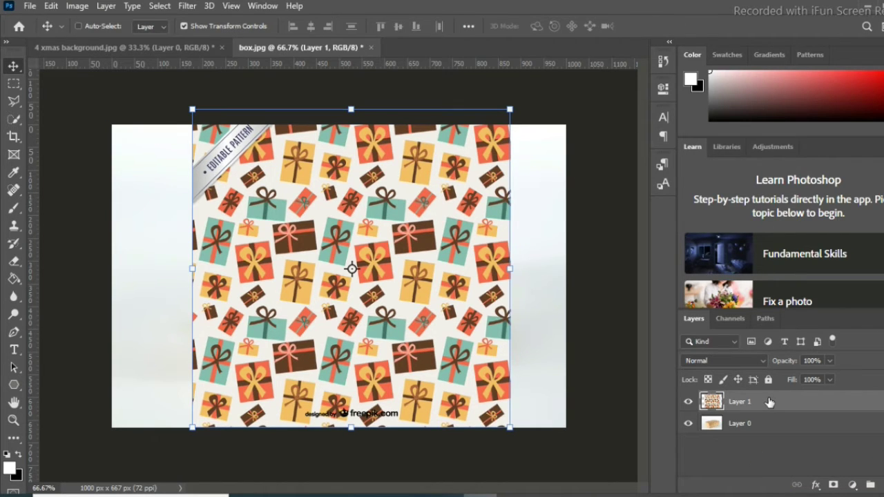
{"action": "key", "text": "ctrl+a"}
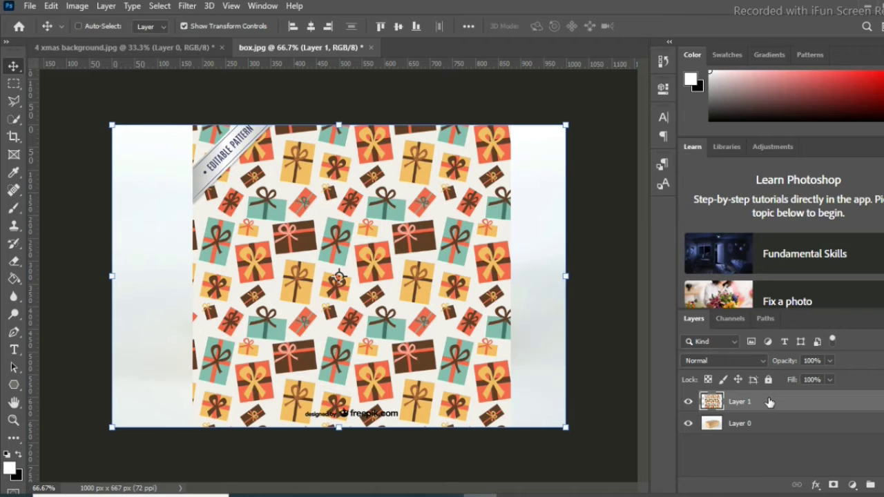
Hide the pattern layer, make Layer 0 active, and launch the Vanishing Point filter
{"action": "left_click", "coordinate": [688, 402]}
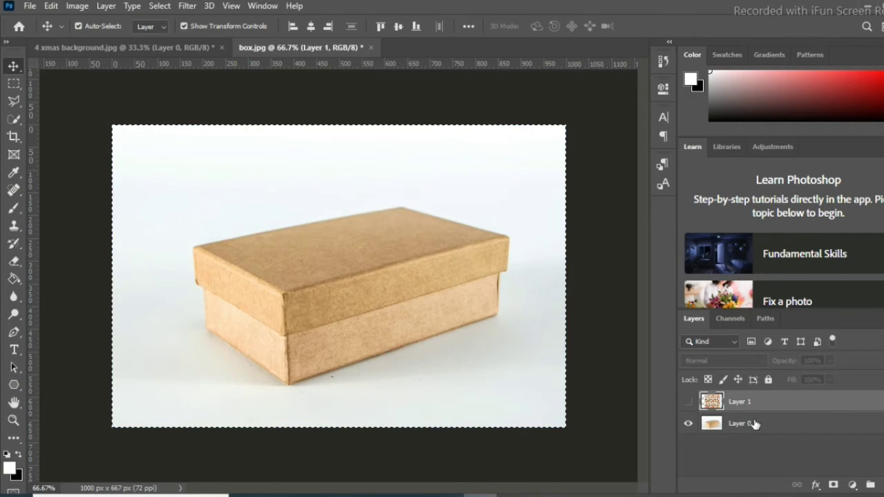
{"action": "left_click", "coordinate": [754, 423]}
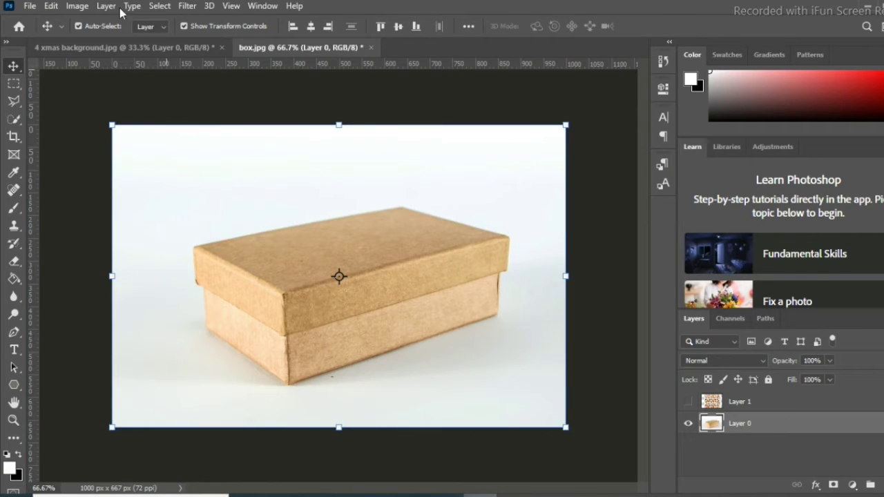
{"action": "left_click", "coordinate": [188, 6]}
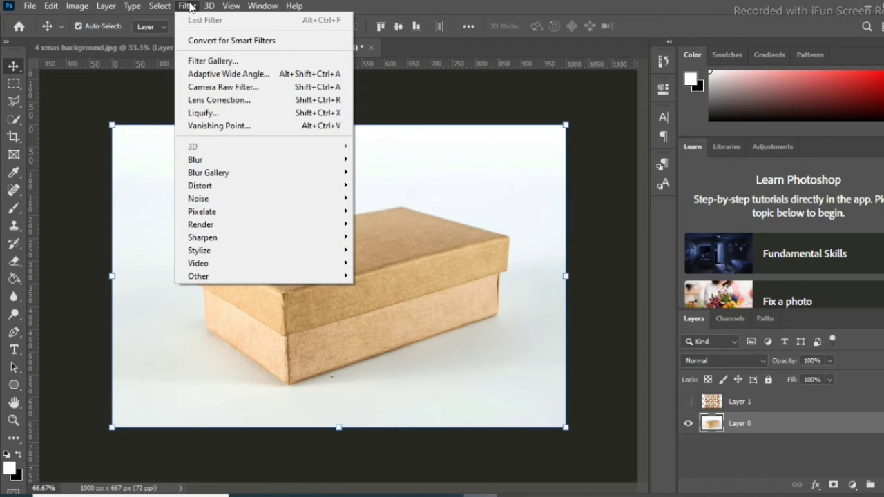
{"action": "left_click", "coordinate": [220, 127]}
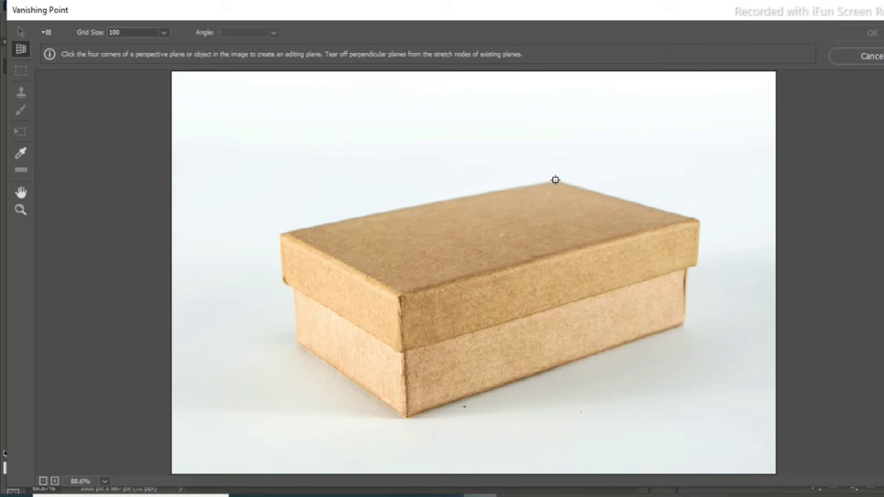
Create a perspective plane from the four corners of the box top
{"action": "left_click", "coordinate": [555, 180]}
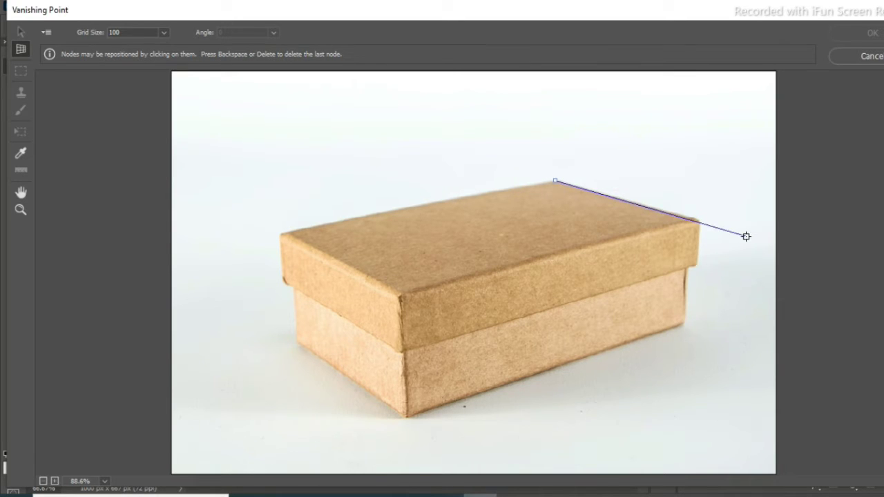
{"action": "left_click", "coordinate": [699, 220]}
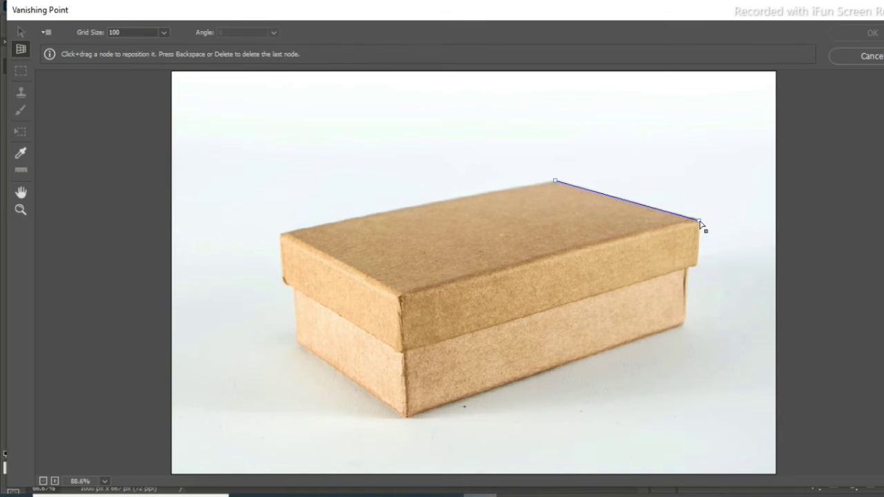
{"action": "left_click", "coordinate": [401, 298]}
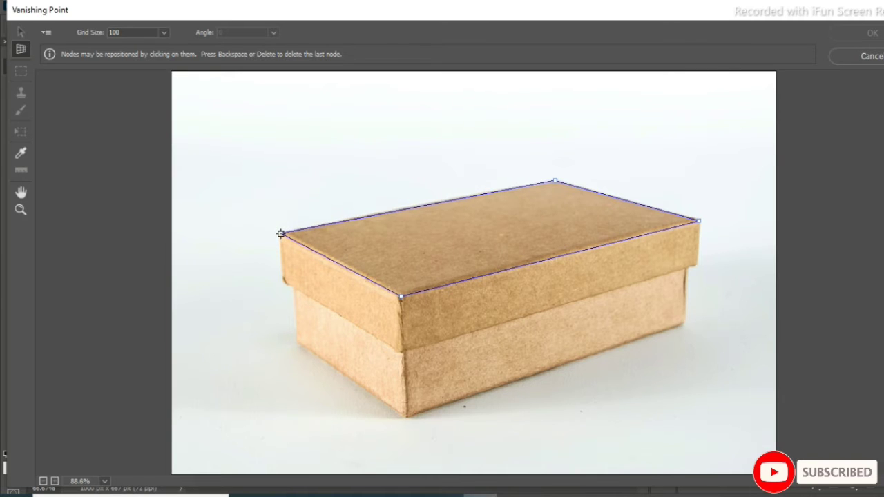
{"action": "left_click", "coordinate": [280, 233]}
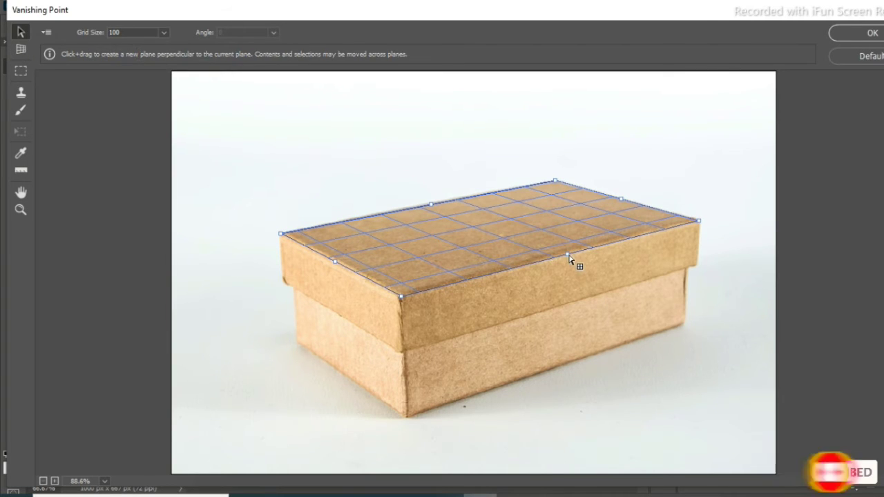
Extend perpendicular planes down the box's long front side and short left end
{"action": "mouse_move", "coordinate": [568, 256]}
{"action": "left_mouse_down"}
{"action": "mouse_move", "coordinate": [566, 388]}
{"action": "mouse_move", "coordinate": [568, 366]}
{"action": "left_mouse_up"}
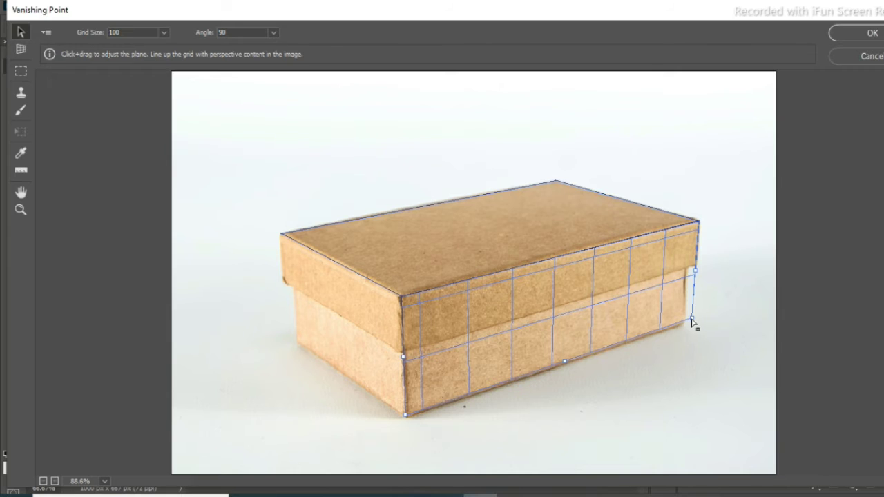
{"action": "mouse_move", "coordinate": [692, 320]}
{"action": "left_mouse_down"}
{"action": "mouse_move", "coordinate": [685, 326]}
{"action": "mouse_move", "coordinate": [692, 319]}
{"action": "left_mouse_up"}
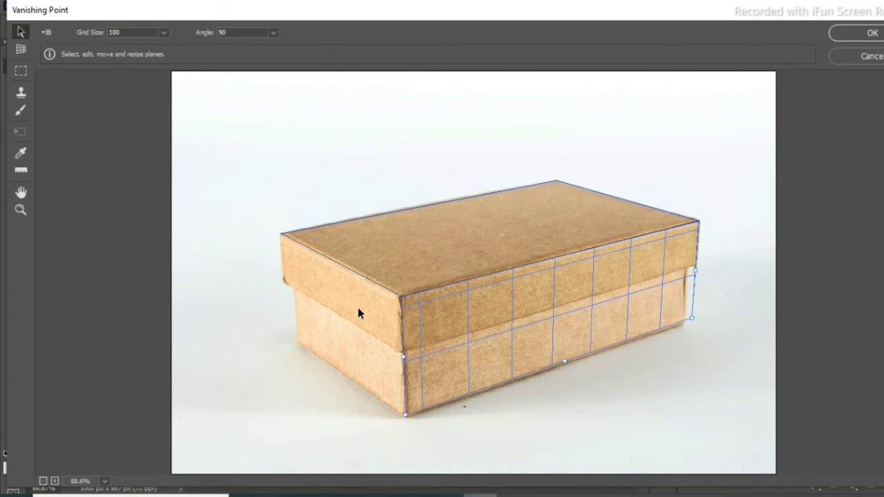
{"action": "left_click", "coordinate": [339, 264]}
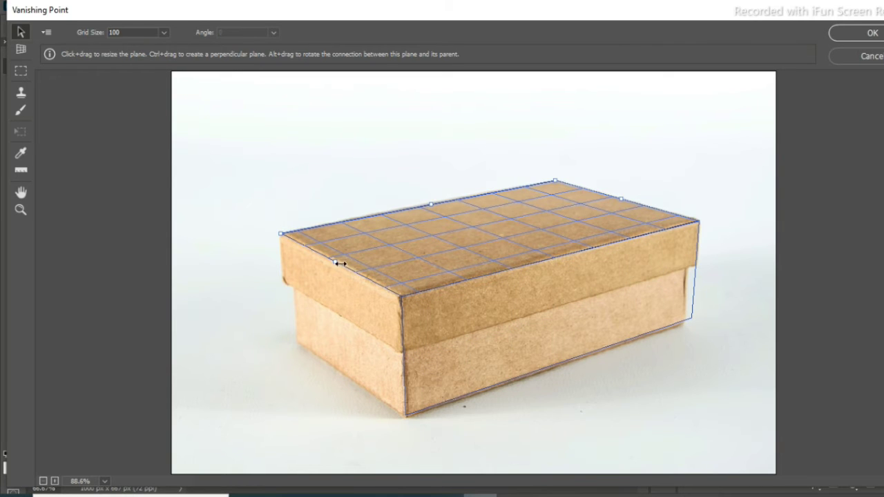
{"action": "left_click_drag", "start_coordinate": [339, 261], "coordinate": [331, 375]}
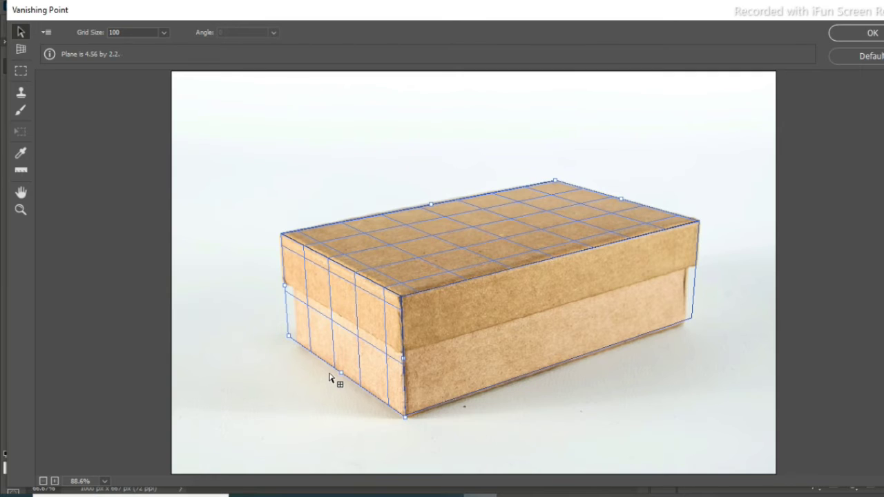
{"action": "left_click_drag", "start_coordinate": [330, 375], "coordinate": [331, 380]}
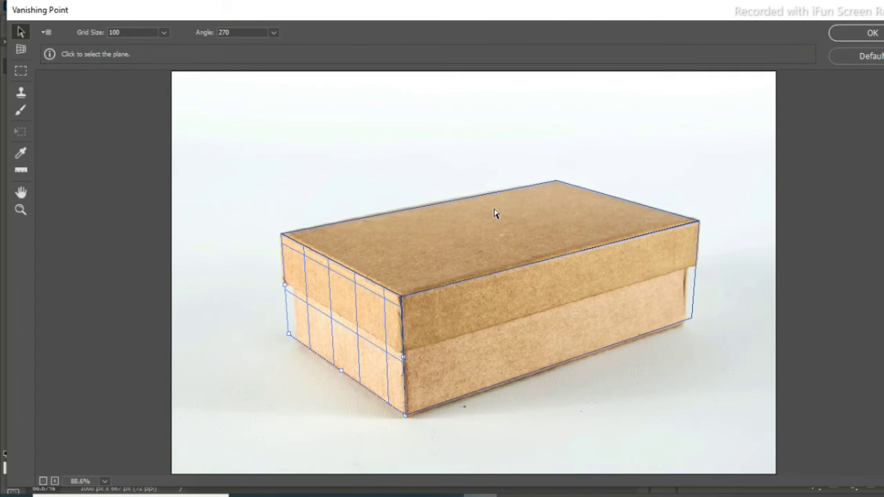
Paste the gift pattern into Vanishing Point, drag it across the box planes, and apply
{"action": "key", "text": "ctrl+v"}
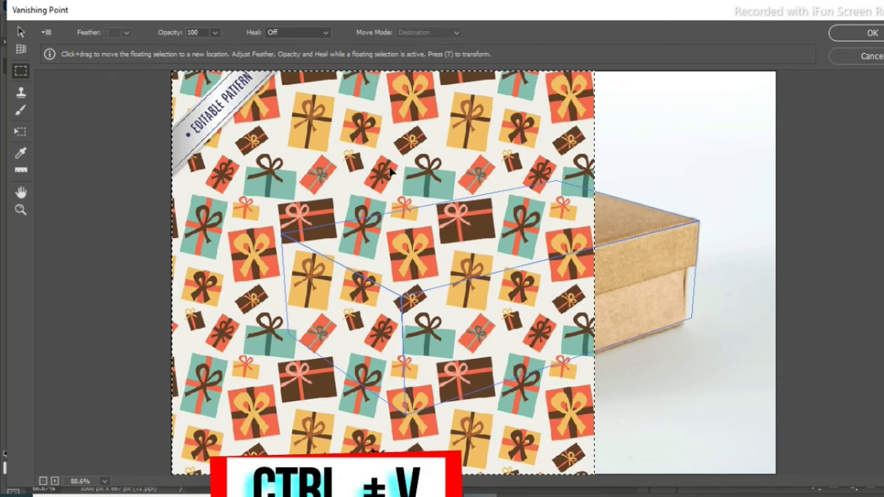
{"action": "left_click_drag", "start_coordinate": [460, 202], "coordinate": [494, 219]}
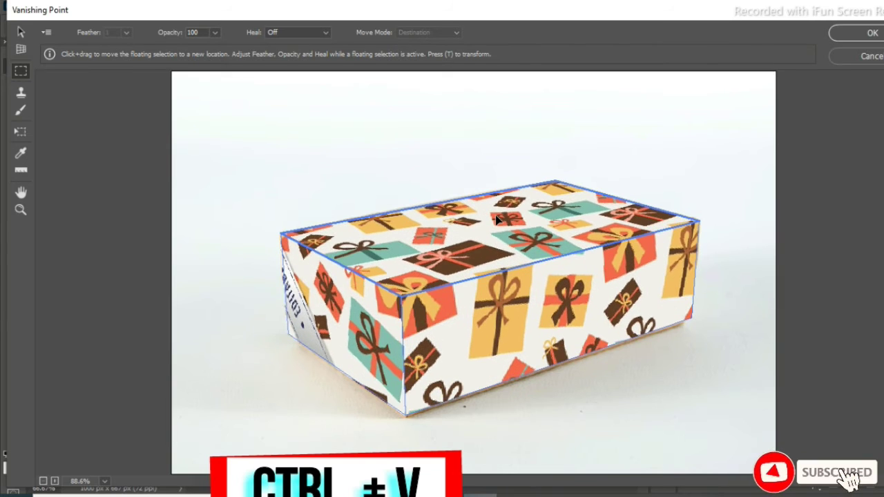
{"action": "mouse_move", "coordinate": [493, 219]}
{"action": "left_mouse_down"}
{"action": "mouse_move", "coordinate": [523, 218]}
{"action": "mouse_move", "coordinate": [504, 239]}
{"action": "left_mouse_up"}
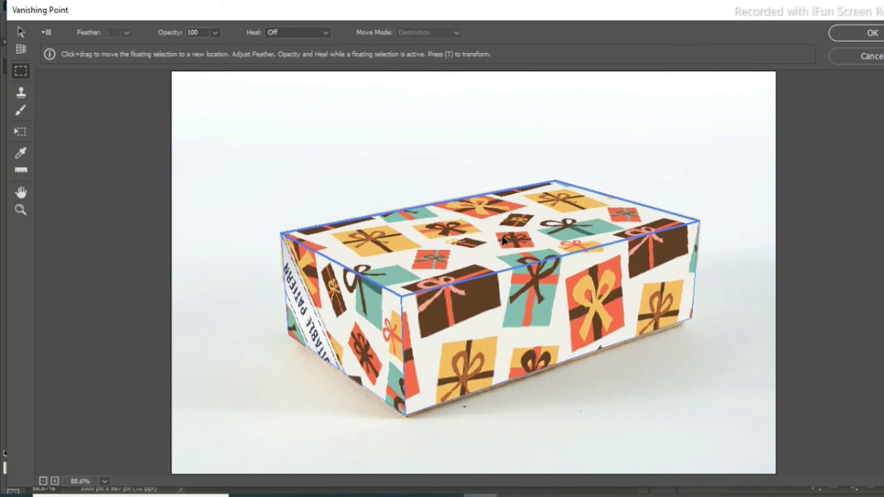
{"action": "key", "text": "ctrl+d"}
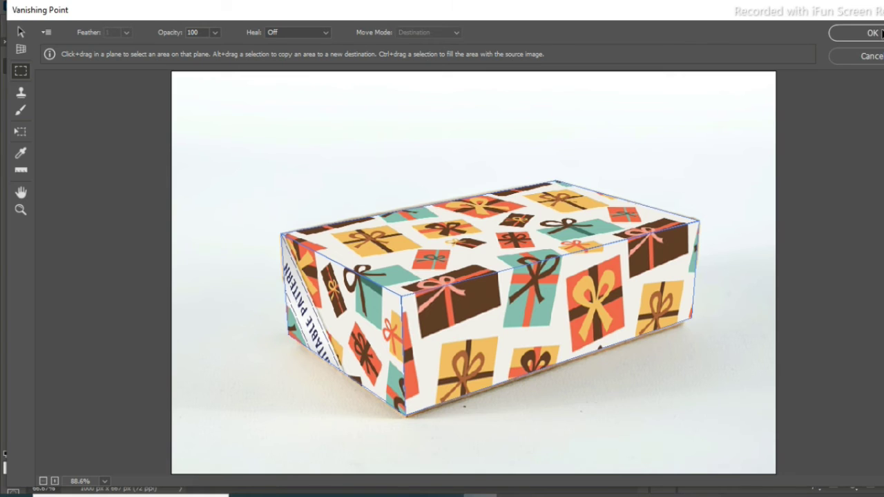
{"action": "left_click", "coordinate": [877, 32]}
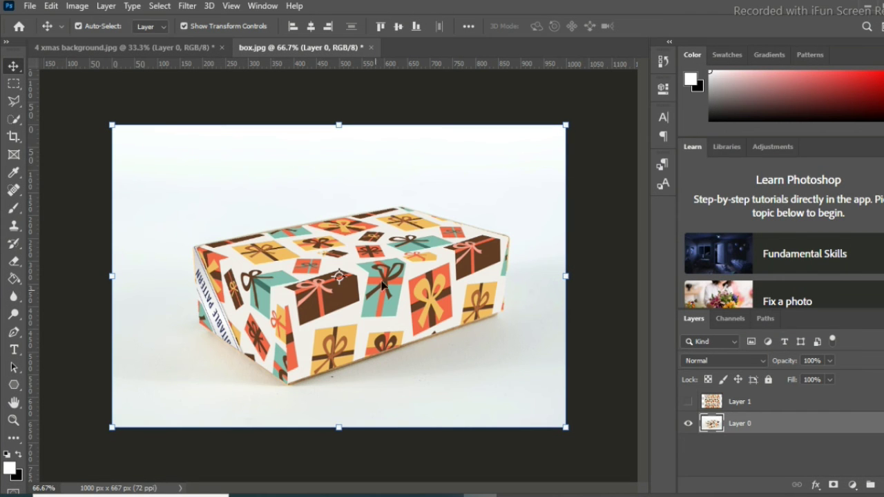
Set Layer 0's blend mode to Multiply and try lowering its opacity to about 90%
{"action": "left_click", "coordinate": [751, 362]}
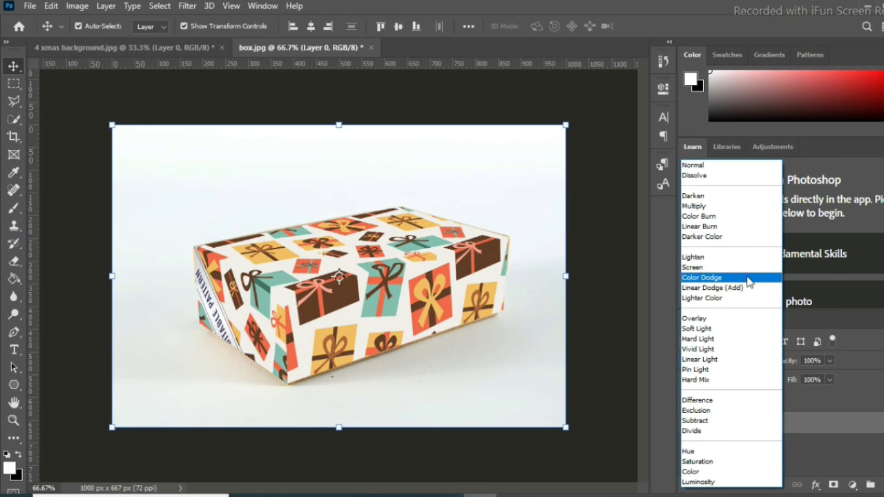
{"action": "left_click", "coordinate": [753, 206]}
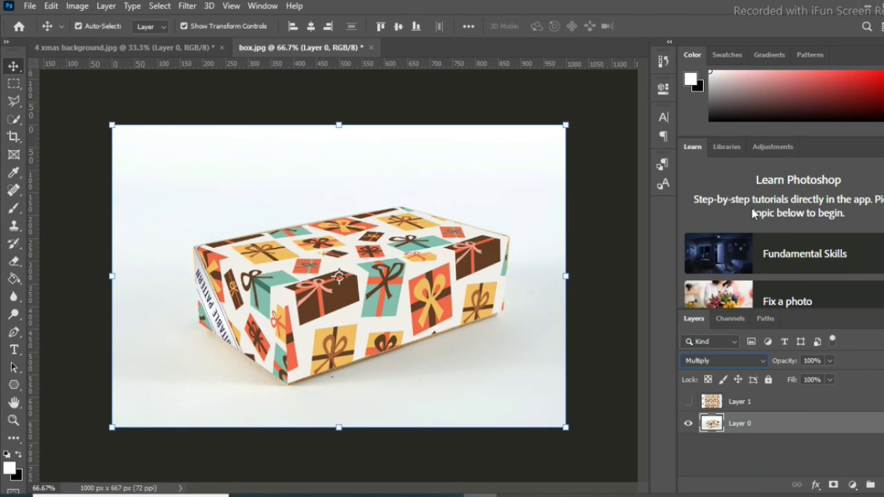
{"action": "left_click", "coordinate": [832, 361]}
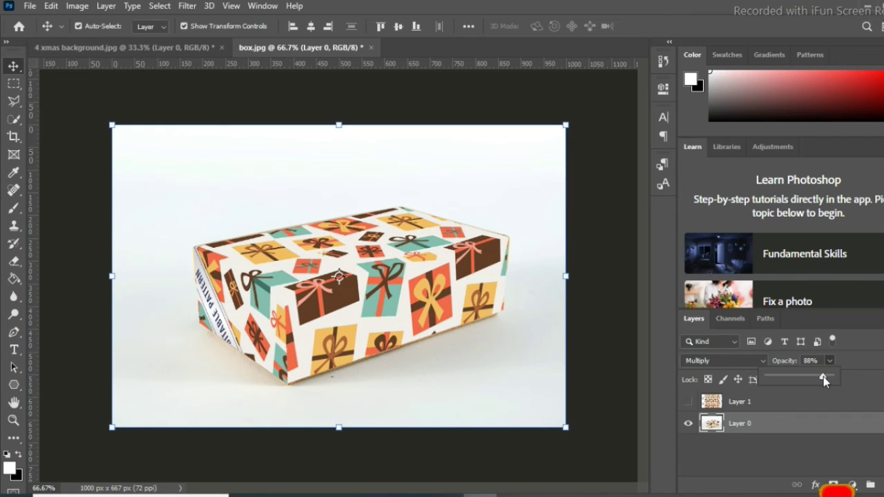
{"action": "left_click", "coordinate": [824, 377]}
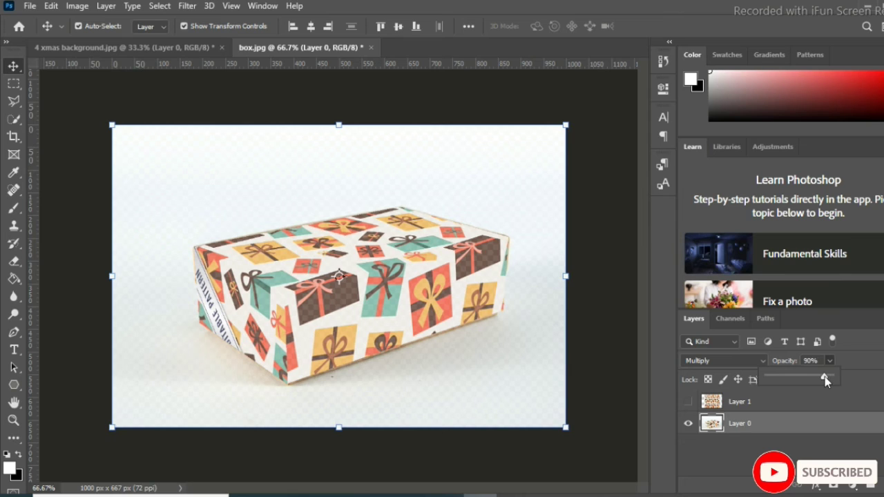
{"action": "left_click", "coordinate": [855, 376]}
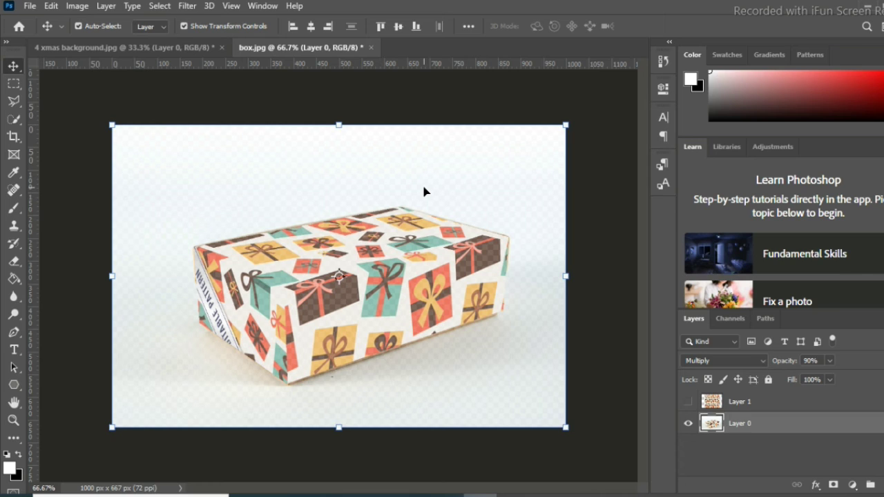
Restore Layer 0's opacity to 100%, then deselect and reselect the layer
{"action": "left_click", "coordinate": [830, 361]}
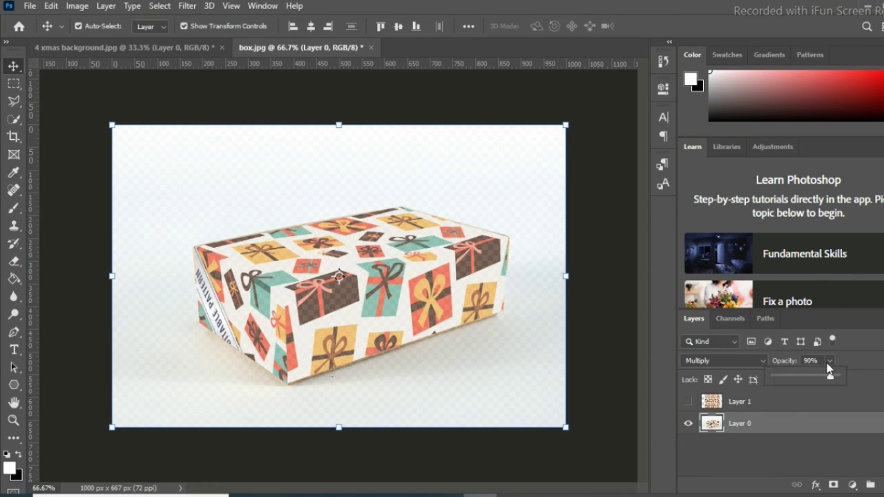
{"action": "left_click_drag", "start_coordinate": [829, 375], "coordinate": [861, 380]}
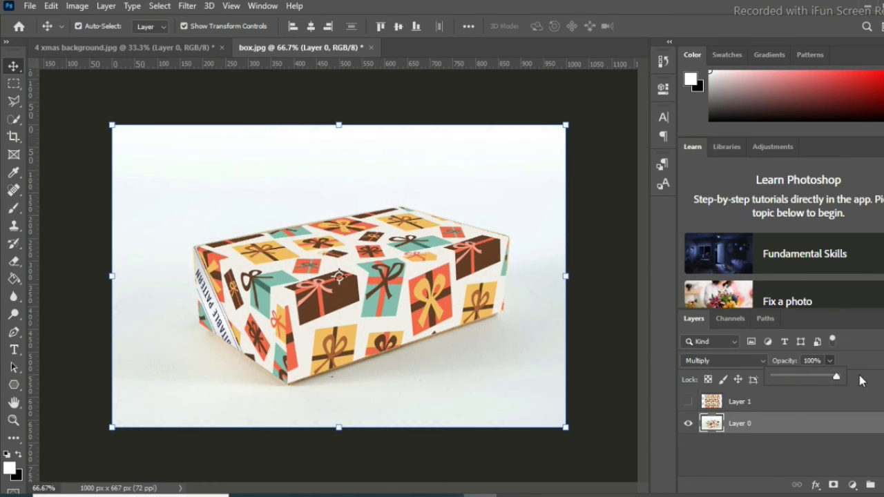
{"action": "left_click", "coordinate": [618, 266]}
{"action": "left_click", "coordinate": [618, 260]}
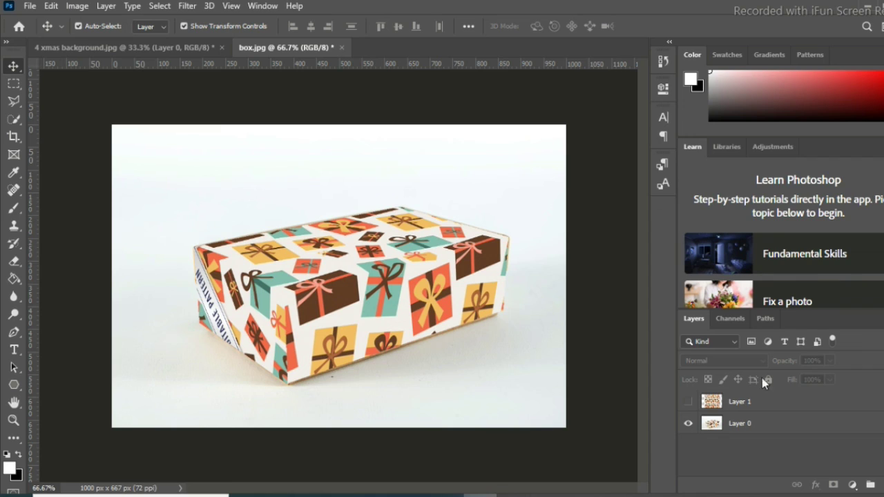
{"action": "left_click", "coordinate": [781, 432]}
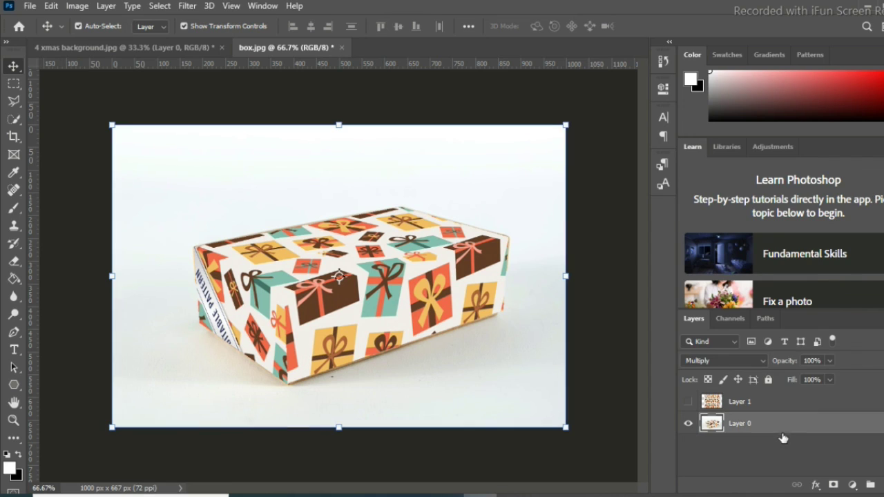